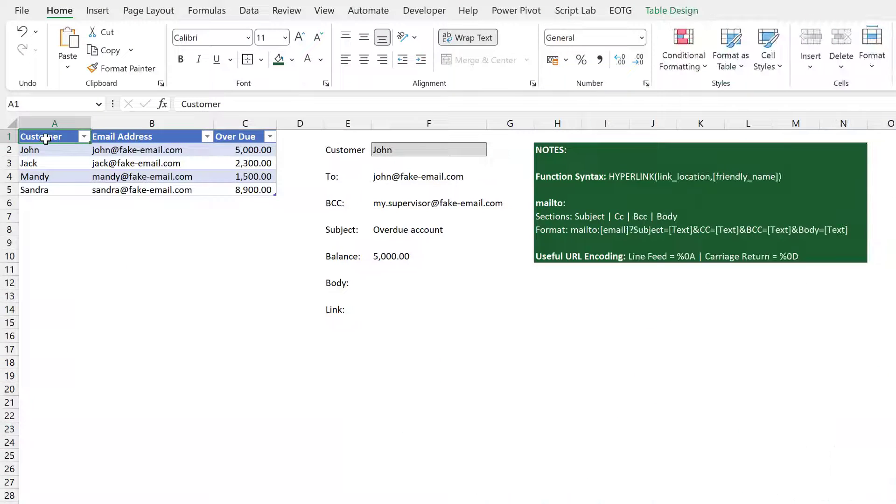
Switch the Customer in F2 to the second customer from the dropdown list
left_click(170, 135)
left_click(245, 137)
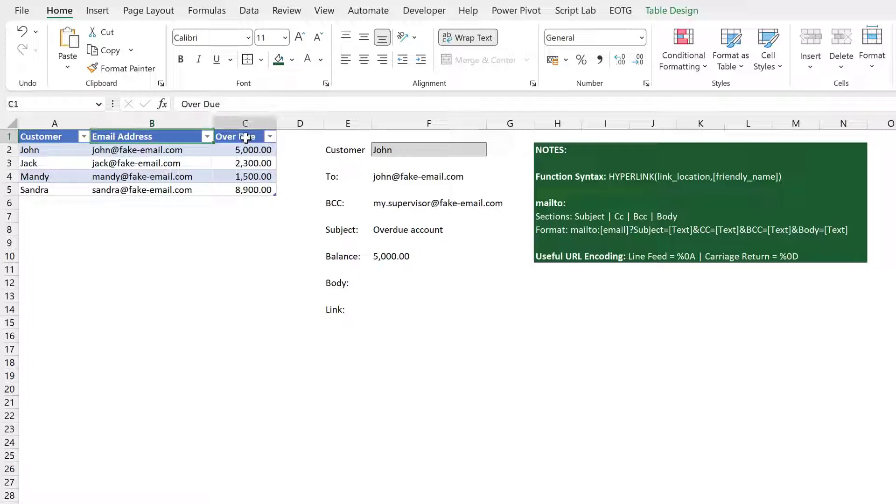
left_click(455, 149)
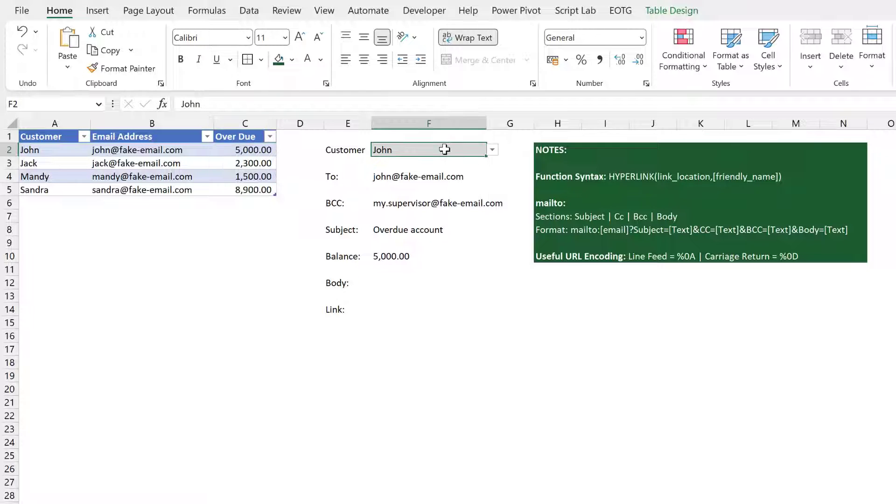
left_click(491, 151)
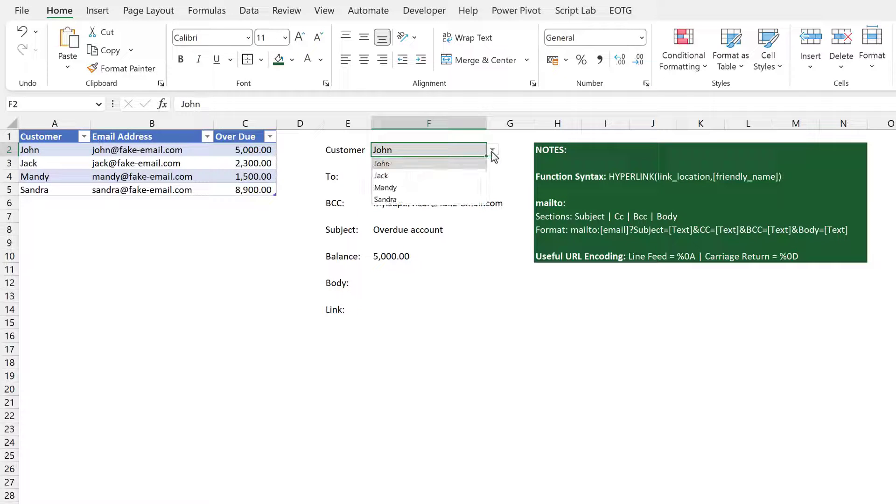
left_click(427, 172)
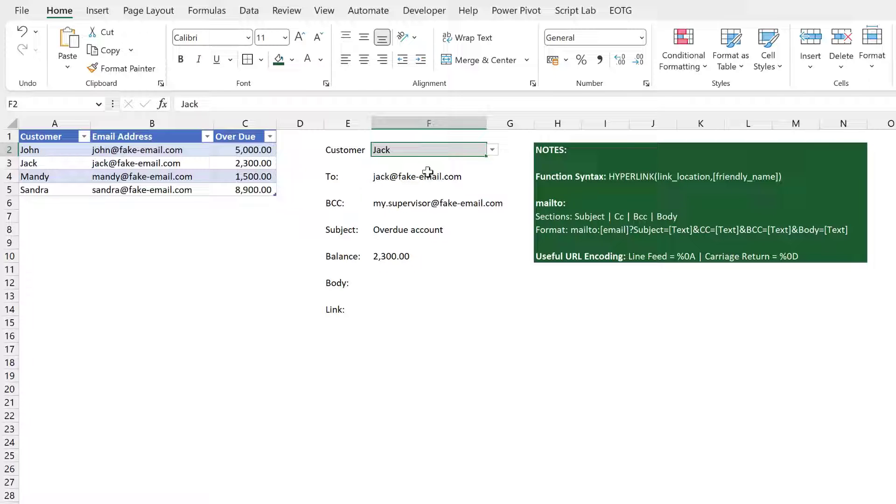
Review the To and Balance lookup formulas, the BCC address in F6 and Subject in F8
left_click(420, 178)
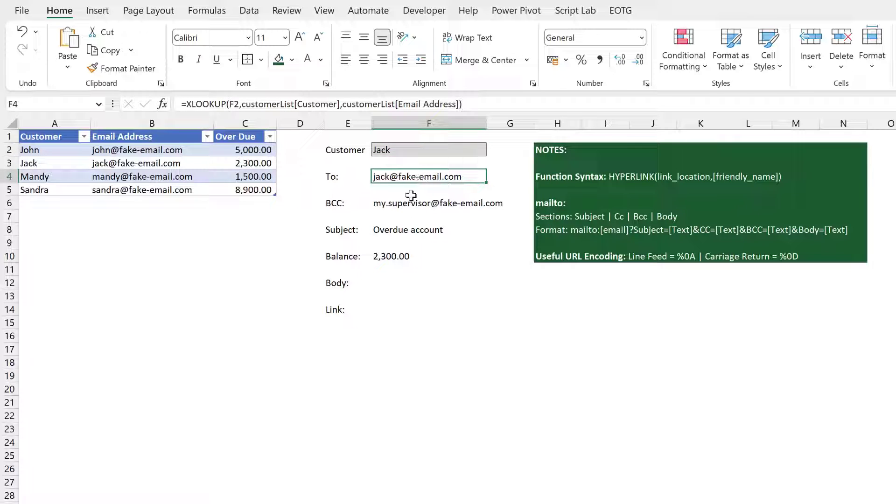
left_click(401, 255)
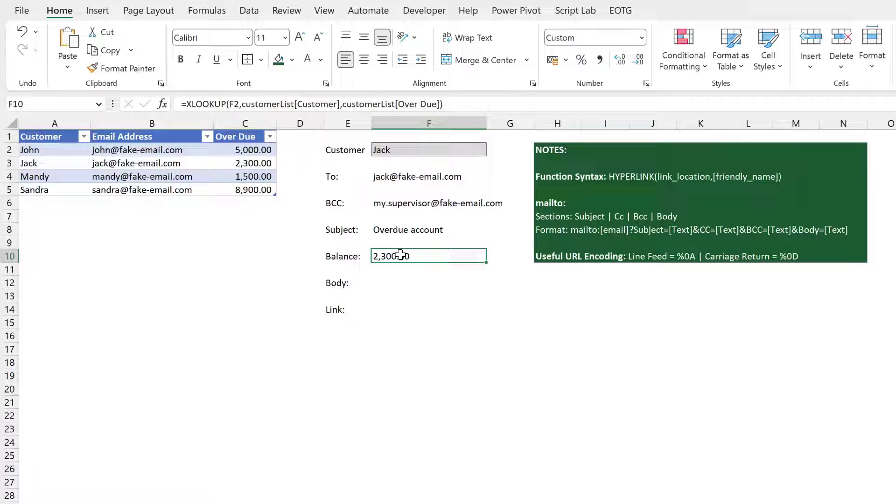
left_click(402, 205)
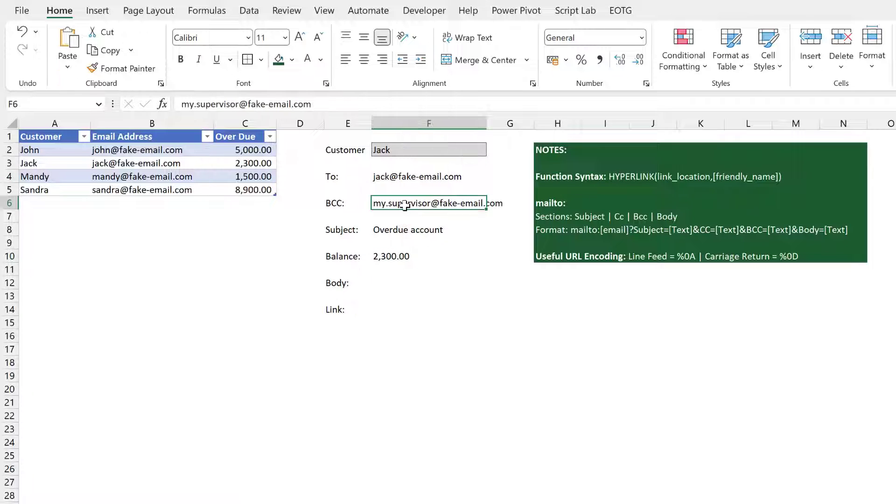
left_click(409, 230)
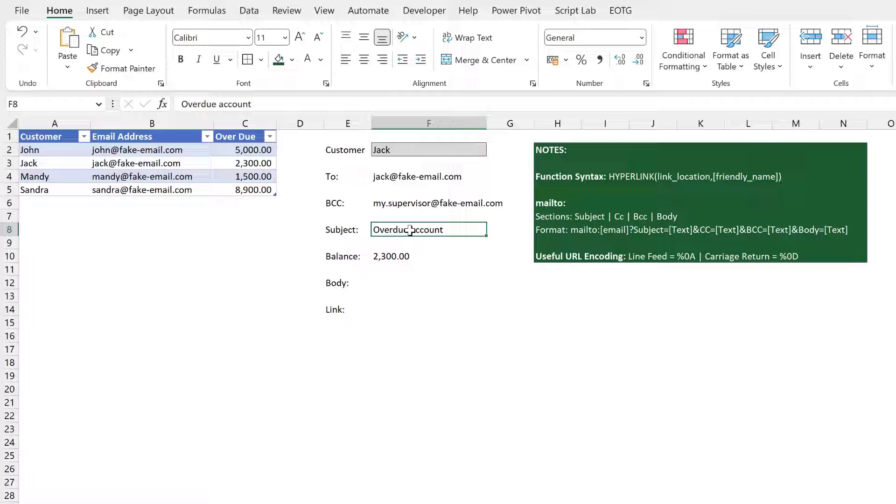
Enter =HYPERLINK in F14 with the note's copied mailto template and 'Send reminder' as label
left_click(537, 229)
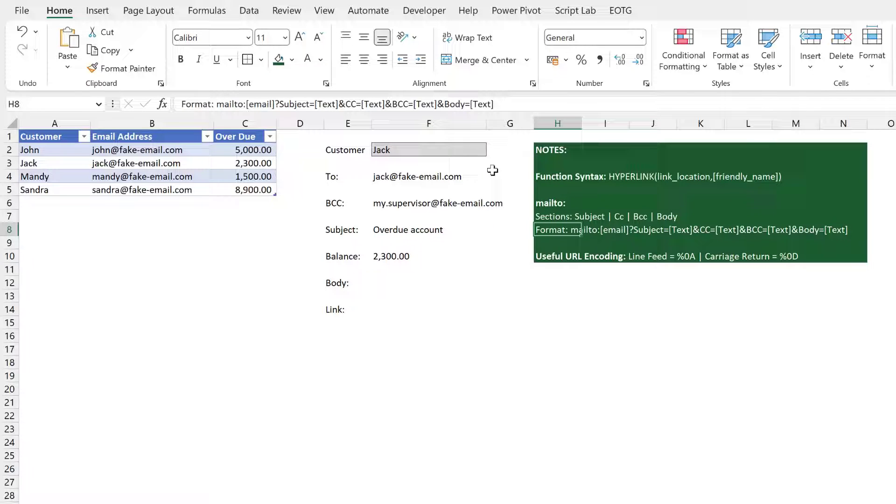
left_click_drag(494, 103, 220, 103)
key("ctrl+c")
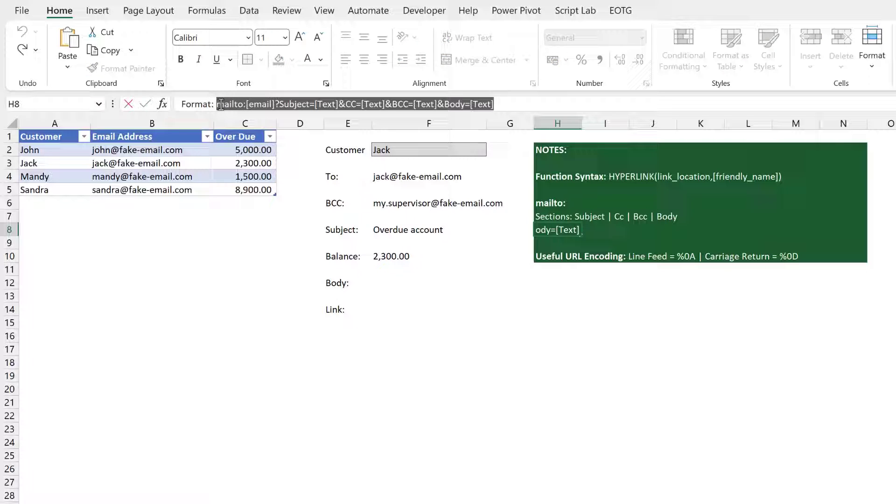
key("Escape")
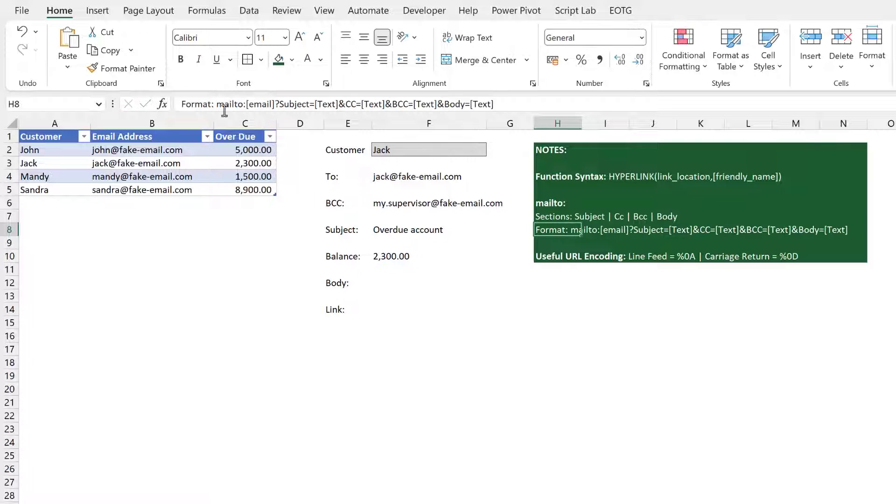
double_click(380, 310)
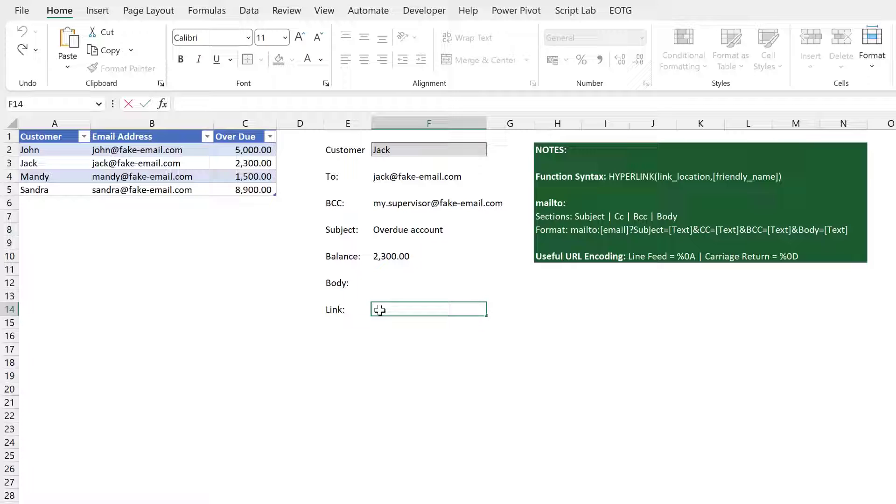
type("=H")
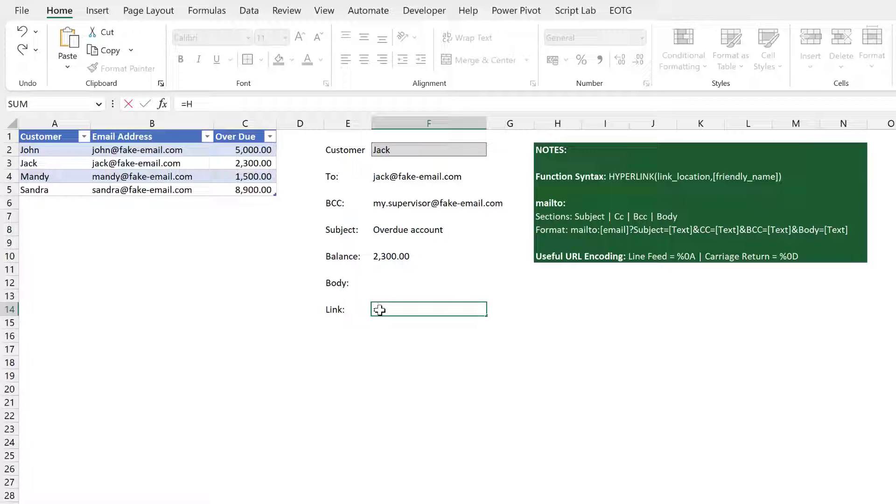
type("YPERLINK(")
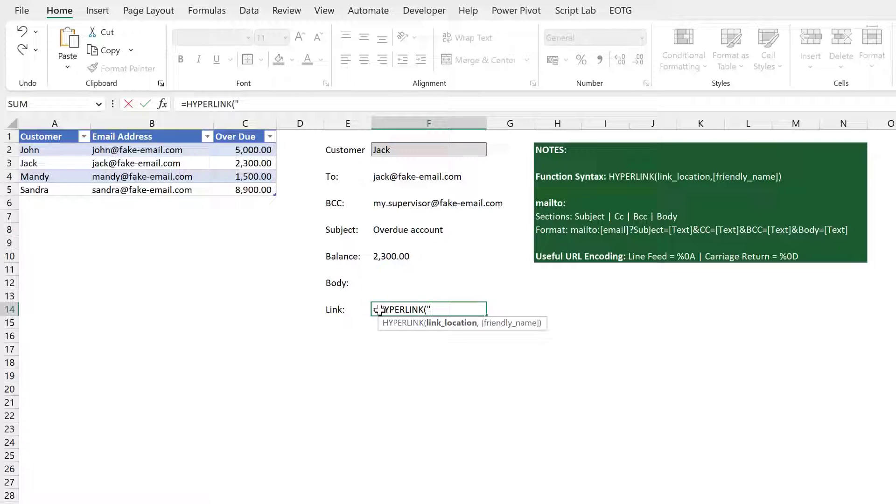
type("\"")
key("ctrl+v")
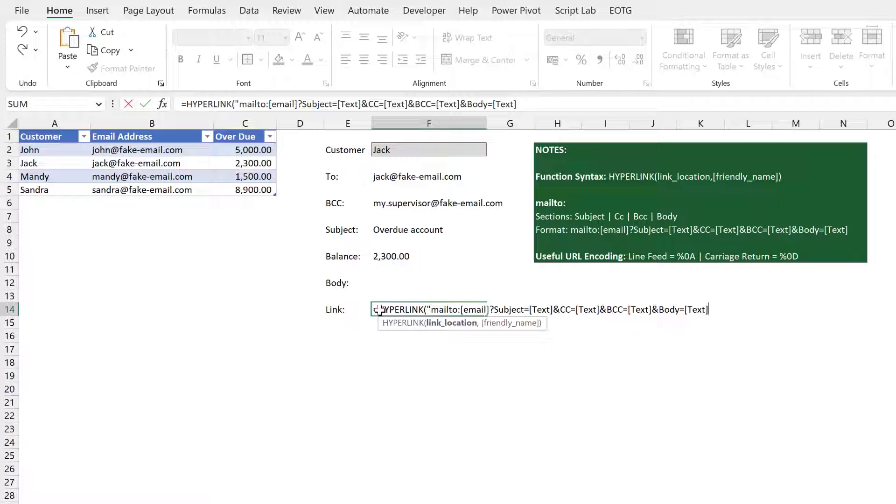
type("\",")
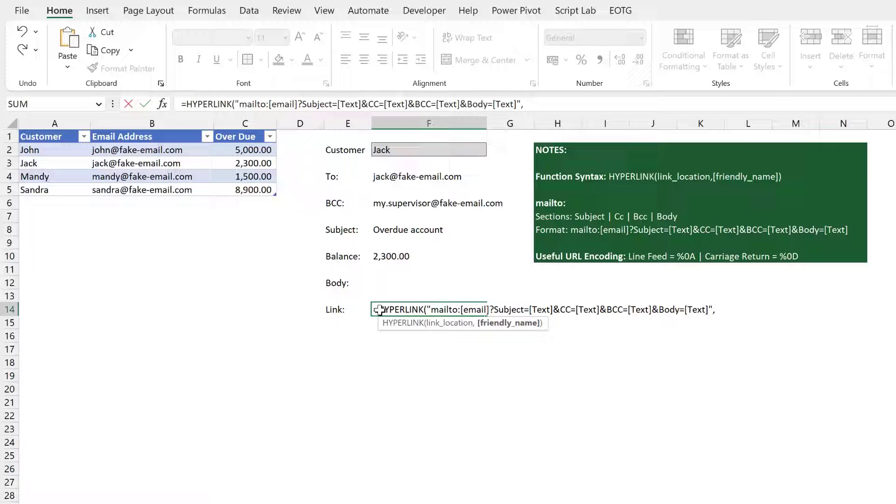
type("\"Send reminder\"")
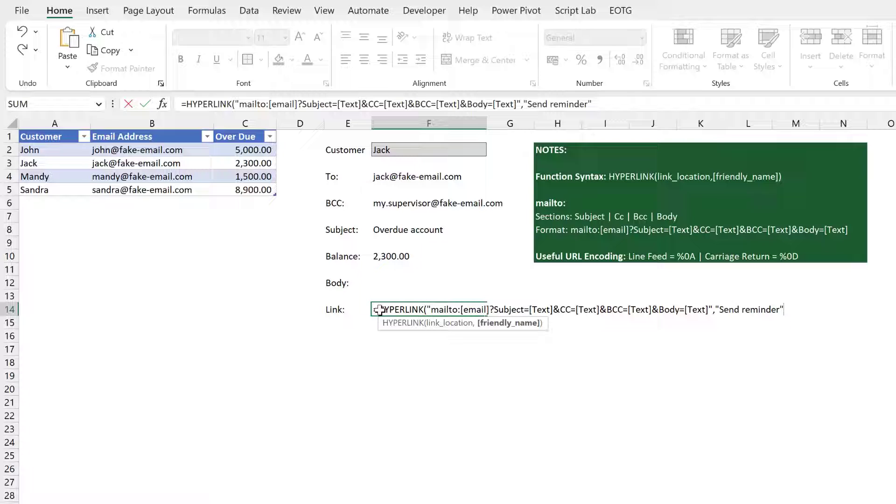
type(")")
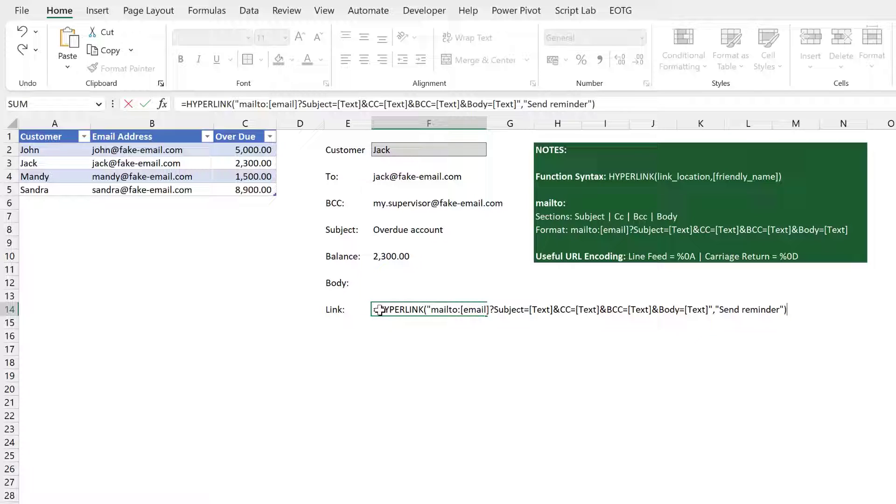
Replace the email and subject placeholders with F4 and F8 references, deleting the CC part
left_click(491, 310)
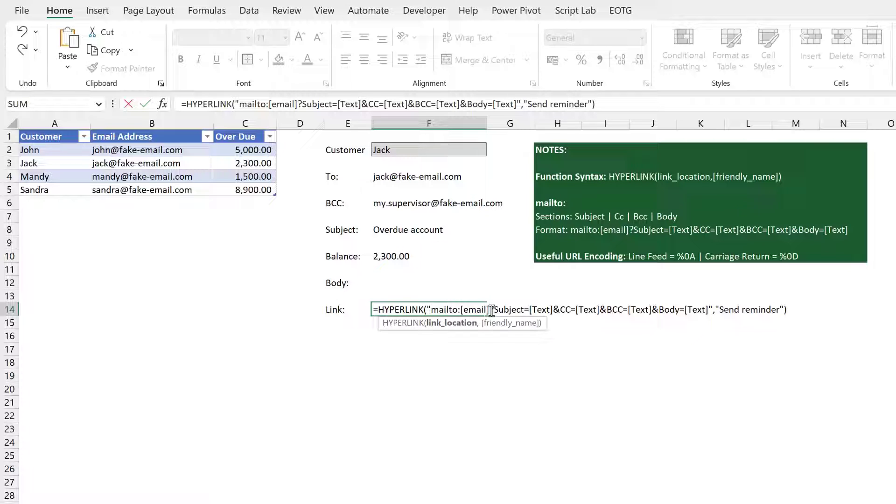
key("BackSpace")
key("BackSpace")
key("BackSpace")
key("BackSpace")
key("BackSpace")
key("BackSpace")
key("BackSpace")
type("\"&")
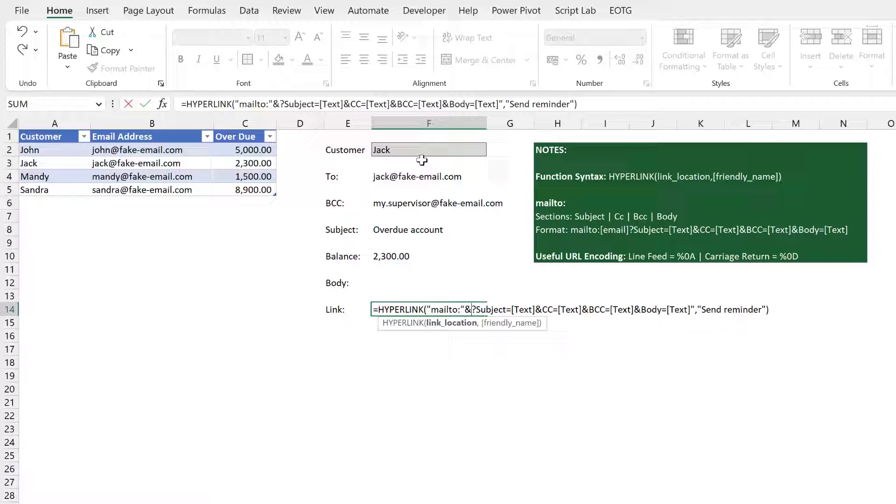
left_click(423, 177)
type("&\"")
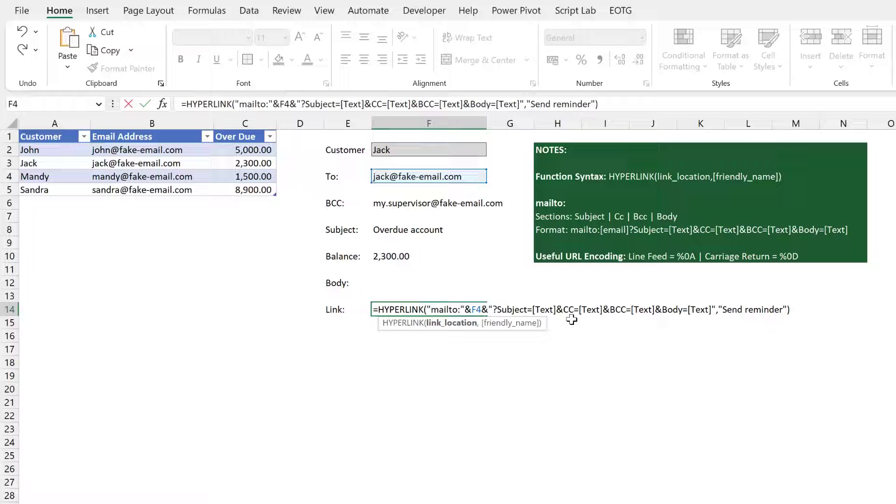
key("BackSpace")
key("BackSpace")
key("BackSpace")
key("BackSpace")
key("BackSpace")
key("BackSpace")
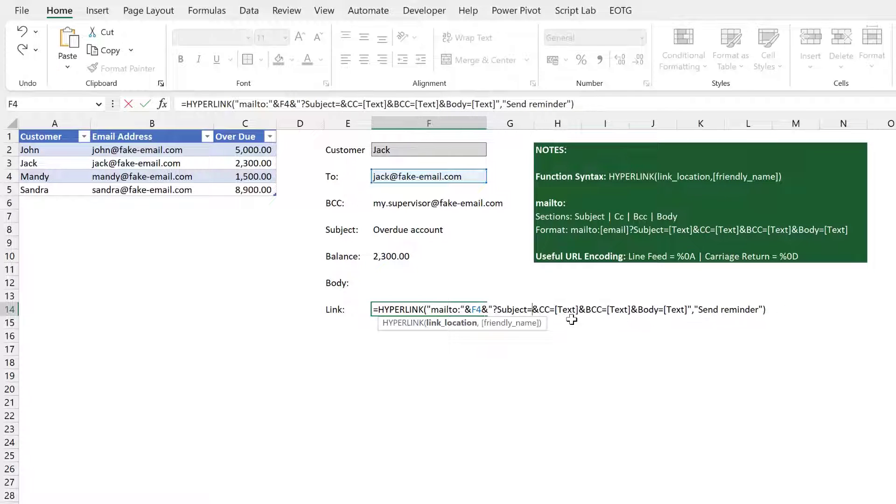
type("\"&")
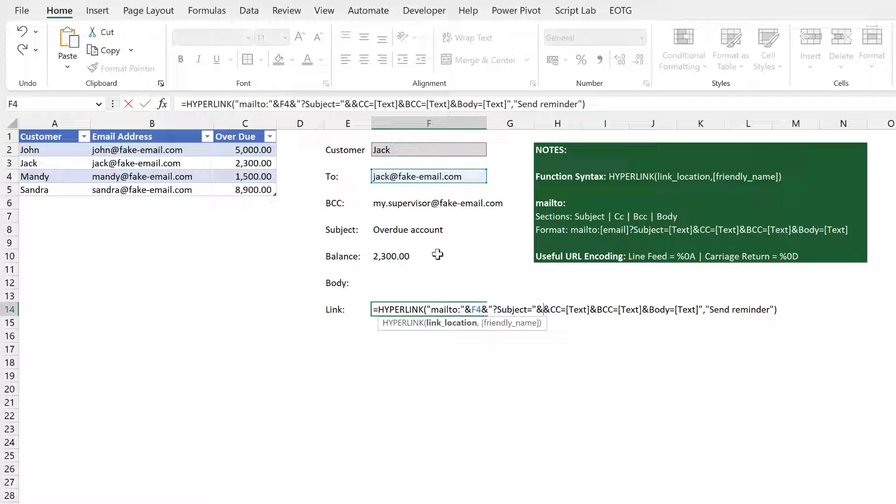
left_click(405, 229)
type("&\"")
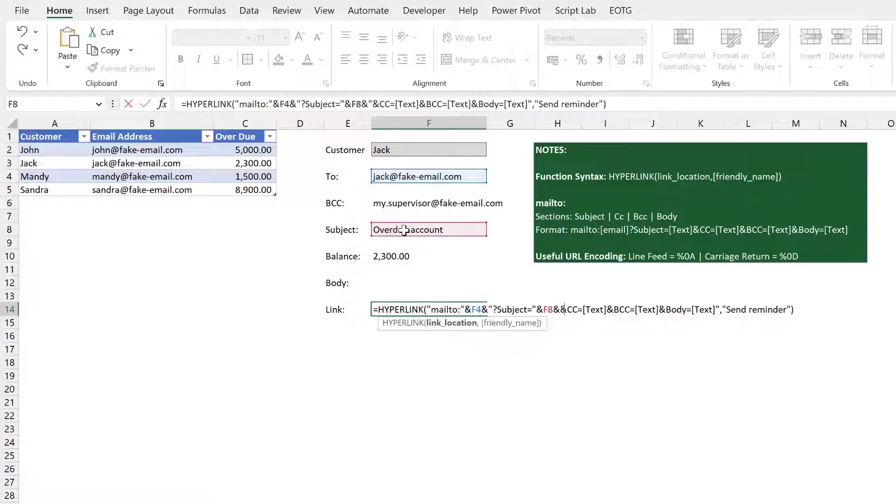
key("Delete")
key("Delete")
key("Delete")
key("Delete")
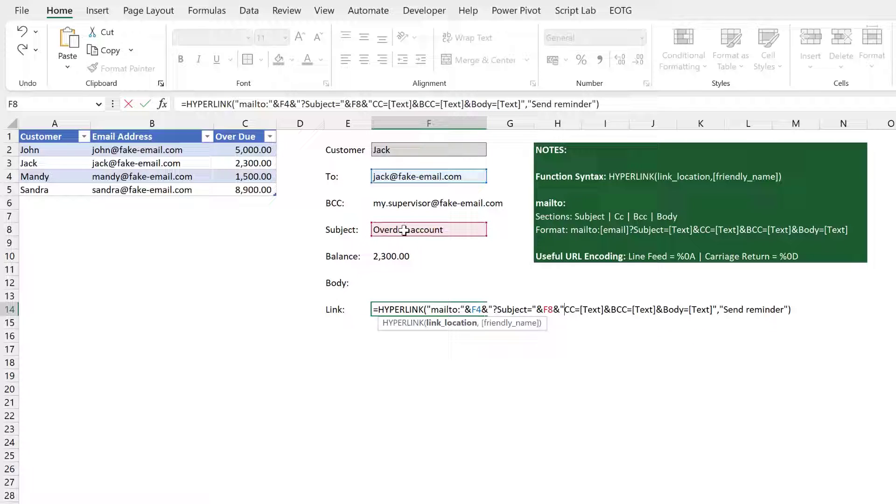
key("Delete")
key("Delete")
key("Delete")
key("Delete")
key("Delete")
key("Delete")
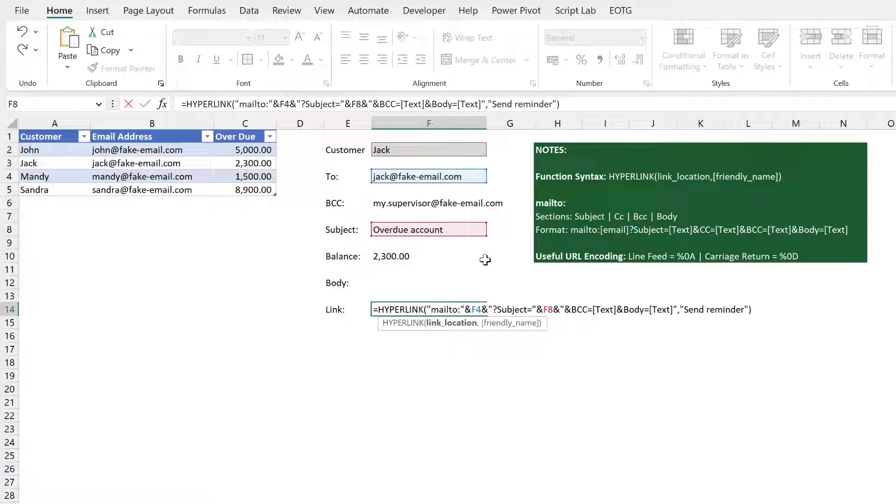
Replace the BCC and body placeholders with F6 and F12 references and commit the formula
left_click(606, 310)
key("BackSpace")
key("BackSpace")
key("BackSpace")
key("Delete")
key("Delete")
key("Delete")
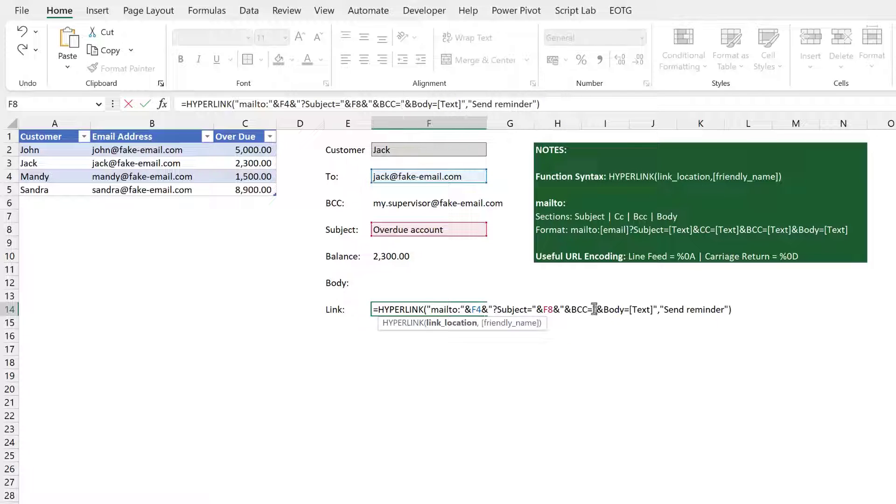
type("\"&")
left_click(422, 202)
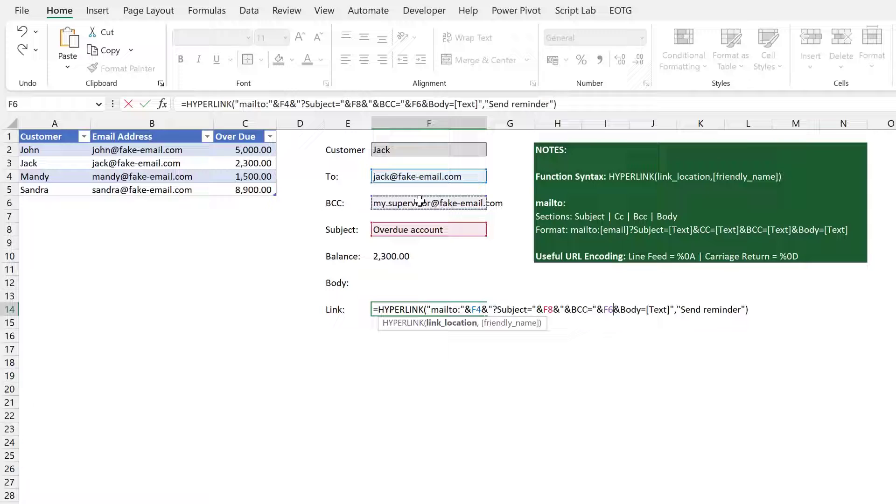
type("&\"")
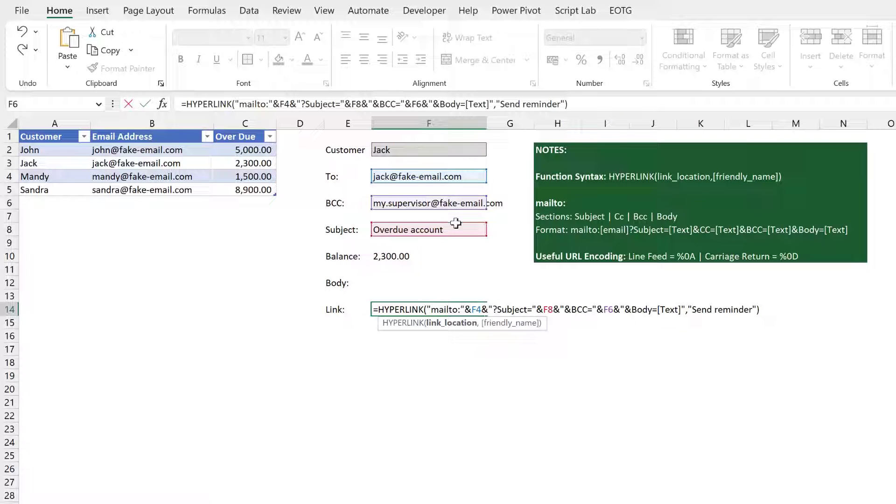
left_click(685, 309)
key("BackSpace")
key("BackSpace")
key("BackSpace")
key("BackSpace")
key("BackSpace")
key("BackSpace")
key("BackSpace")
type("\"&")
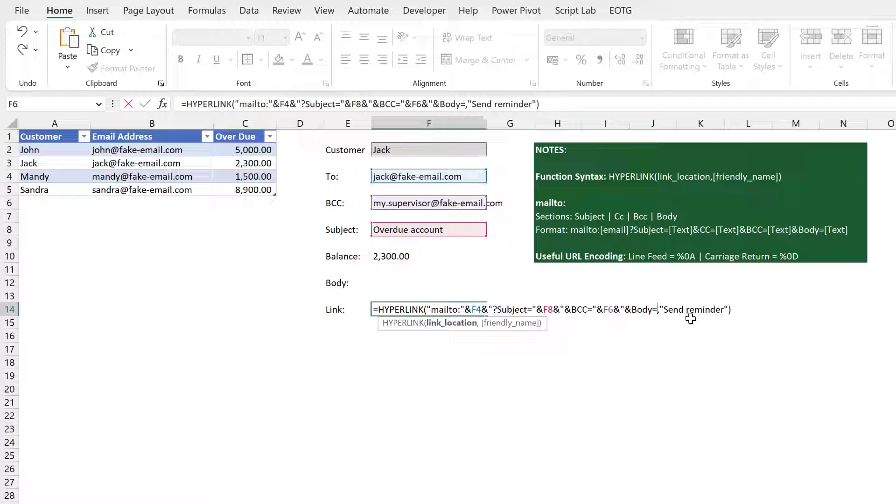
left_click(381, 283)
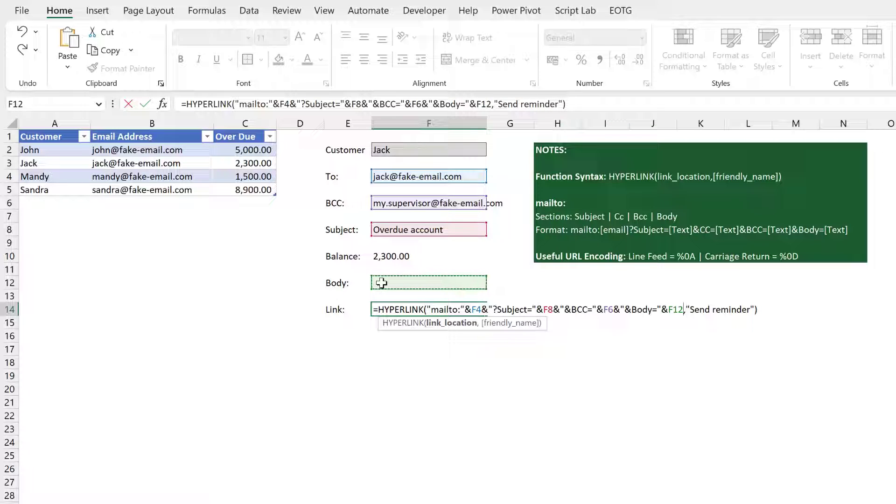
key("Return")
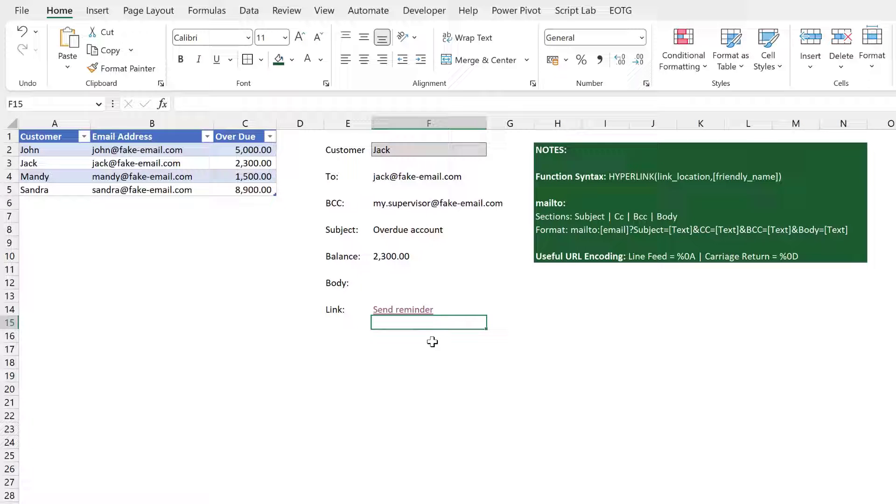
left_click(417, 310)
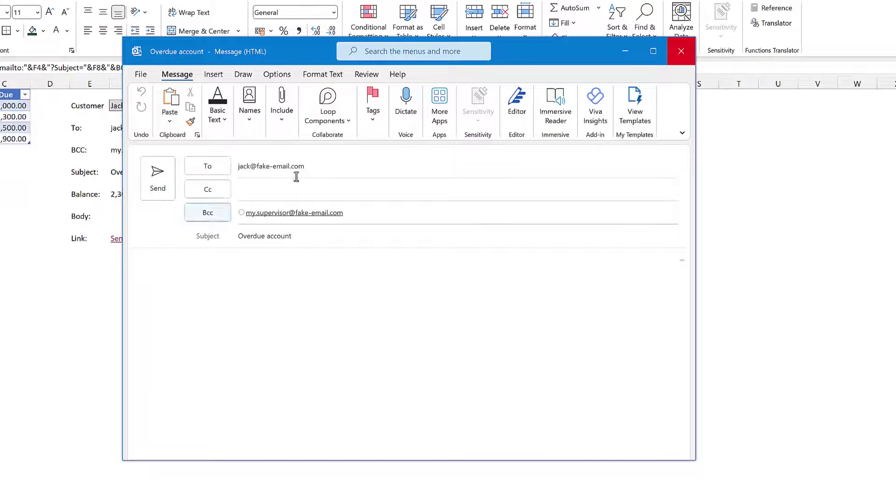
left_click_drag(372, 215, 250, 212)
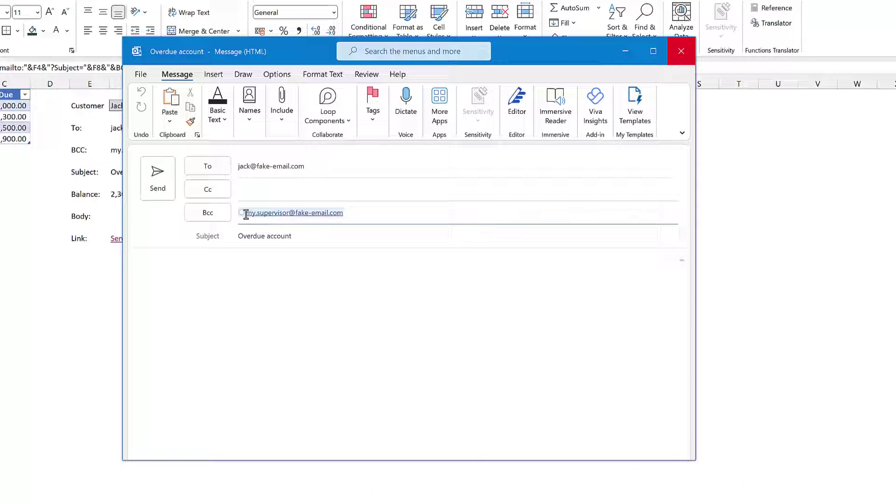
left_click(302, 231)
left_click(237, 237)
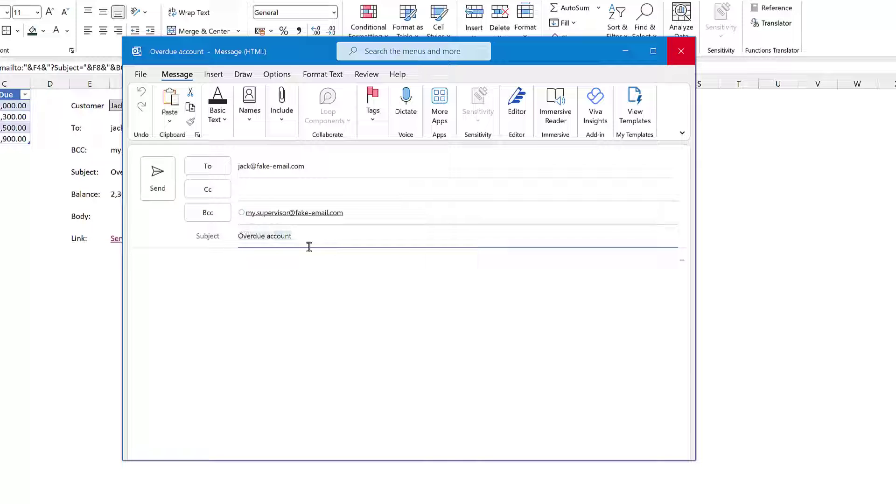
left_click(682, 53)
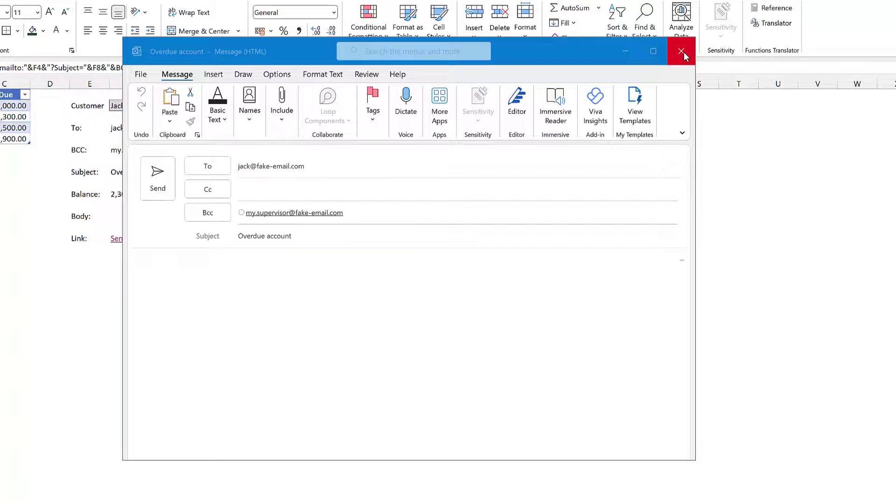
left_click(369, 293)
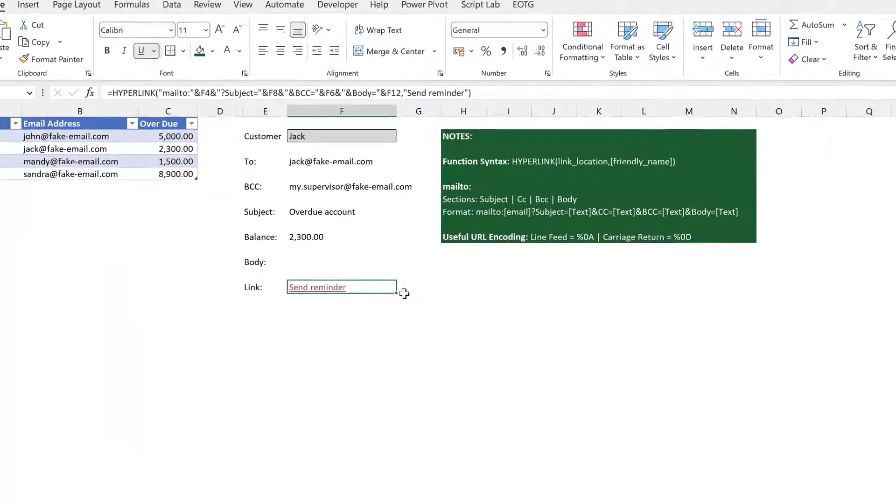
left_click(392, 285)
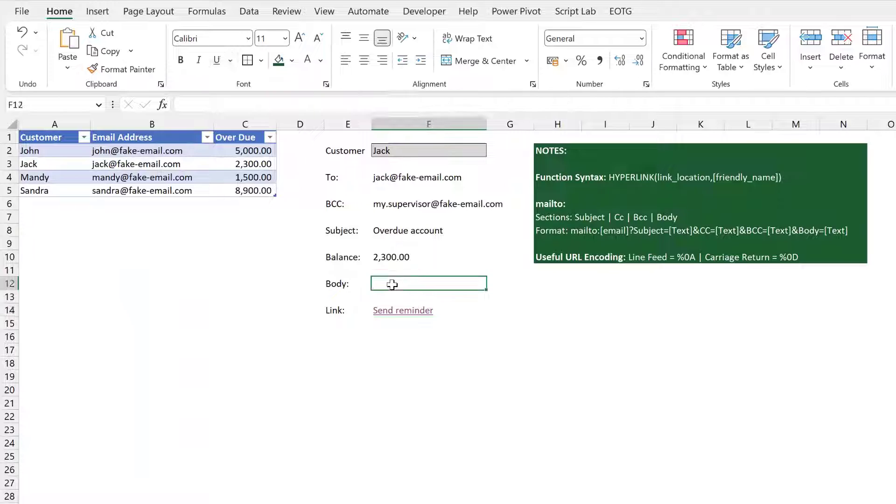
double_click(690, 258)
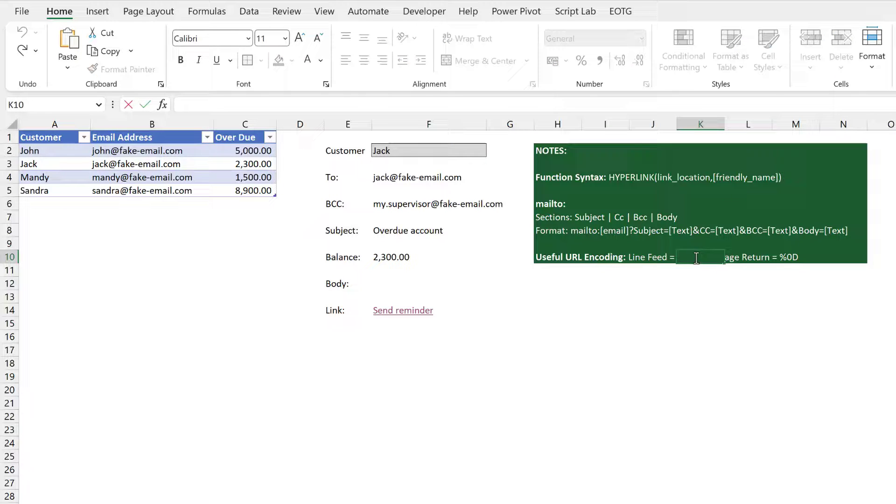
key("Escape")
left_click(548, 257)
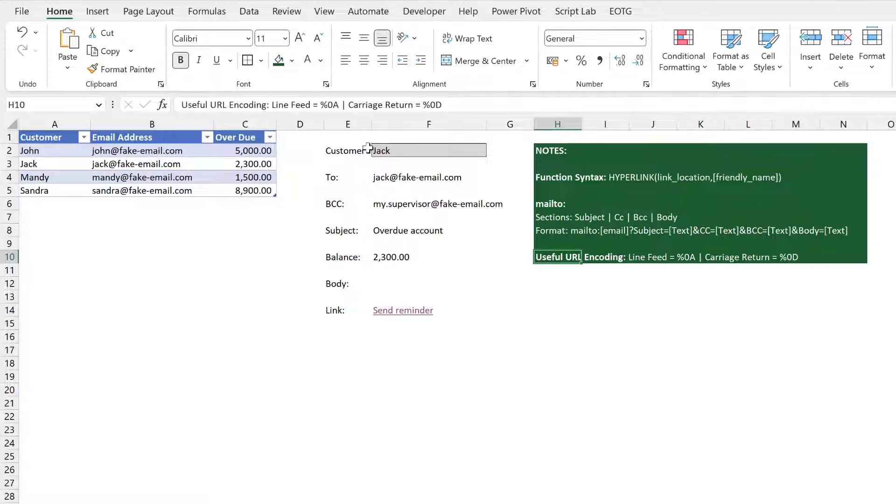
double_click(336, 103)
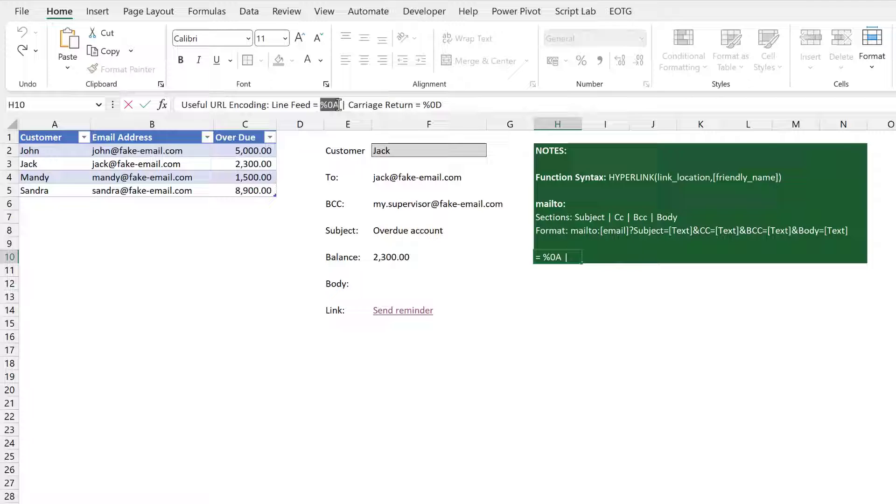
key("Escape")
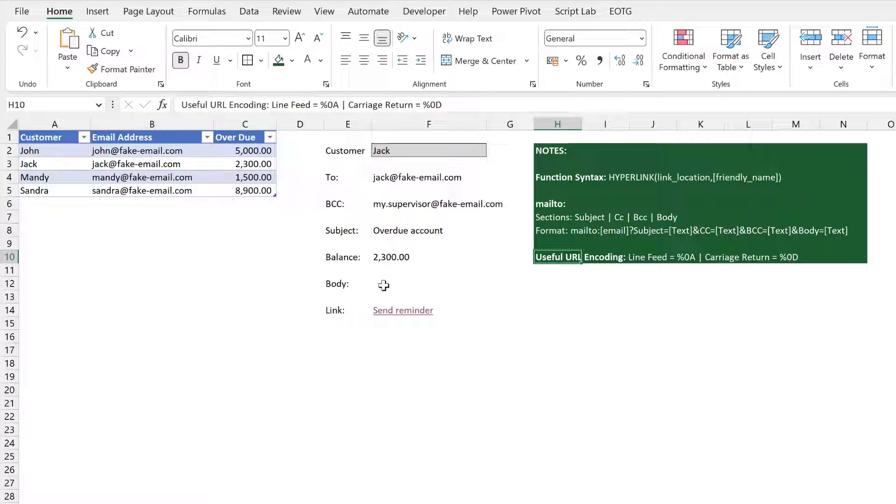
Type the F12 formula ="Hi "&F2&"%0A%0AYour account is overdue.%0ABalance:"&TEXT(
left_click(384, 285)
type("=\"Hi \"&")
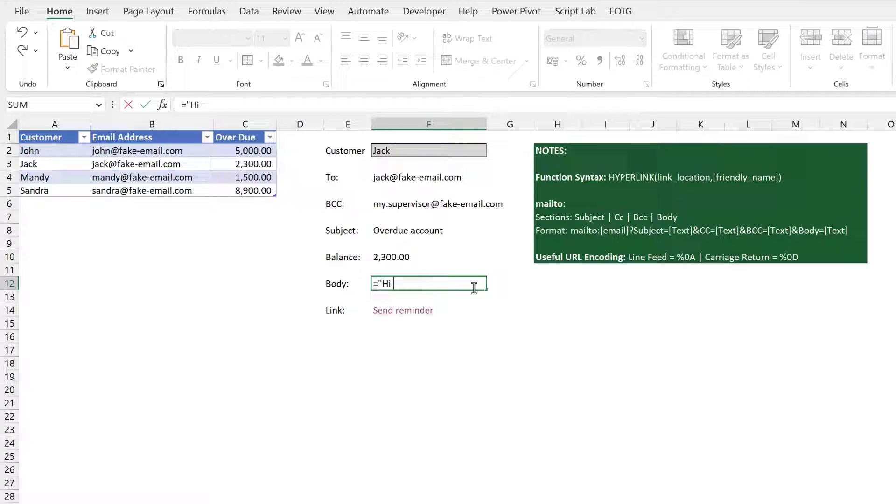
left_click(413, 146)
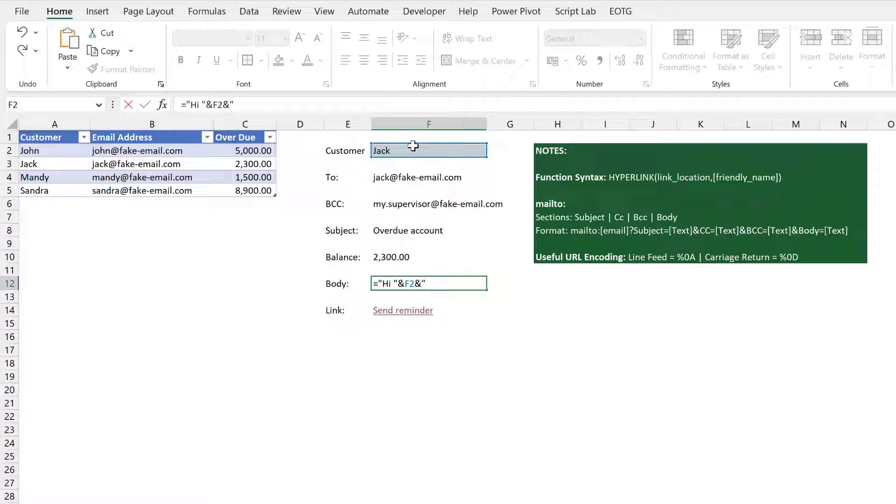
type("&\"%0A%0AYour")
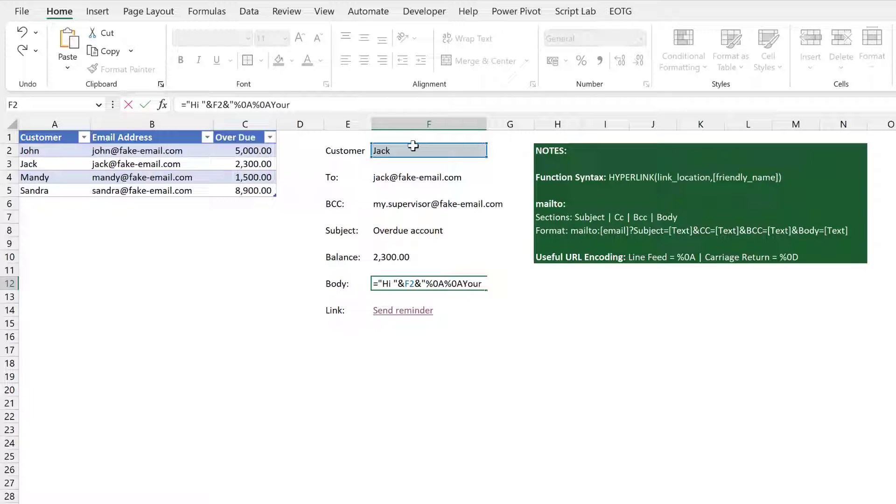
type(" account i")
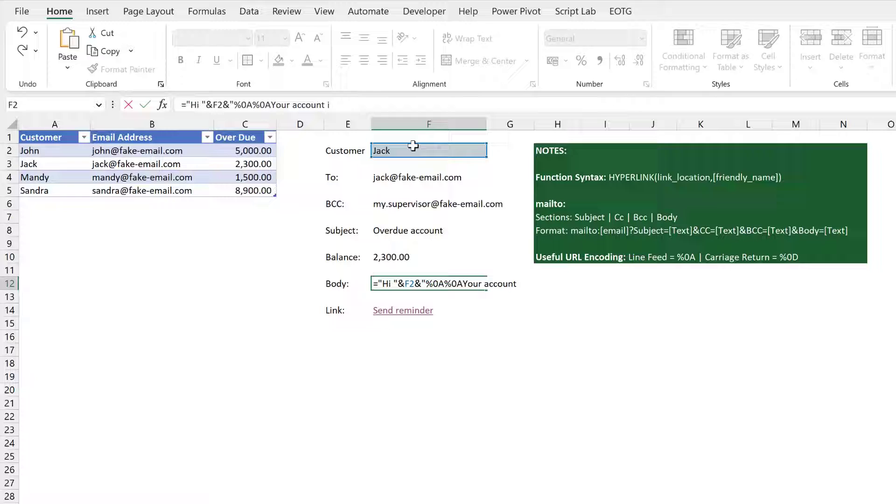
type("s overdue.")
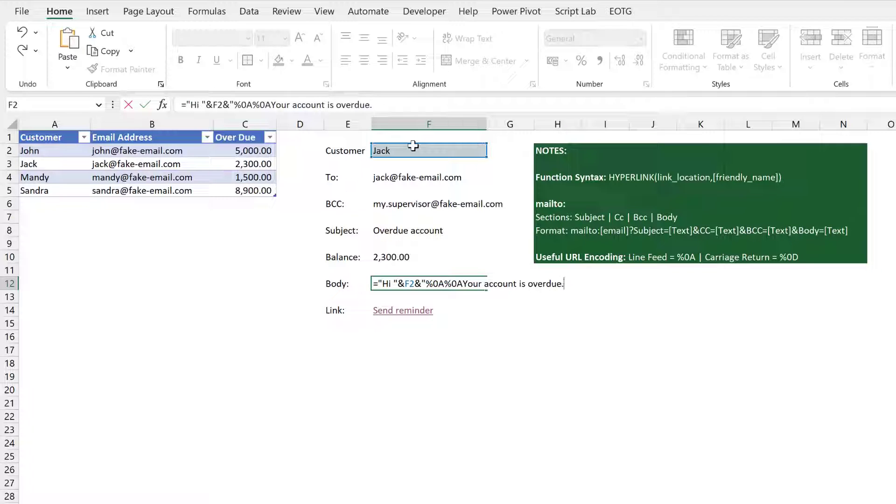
type("%0ABalance")
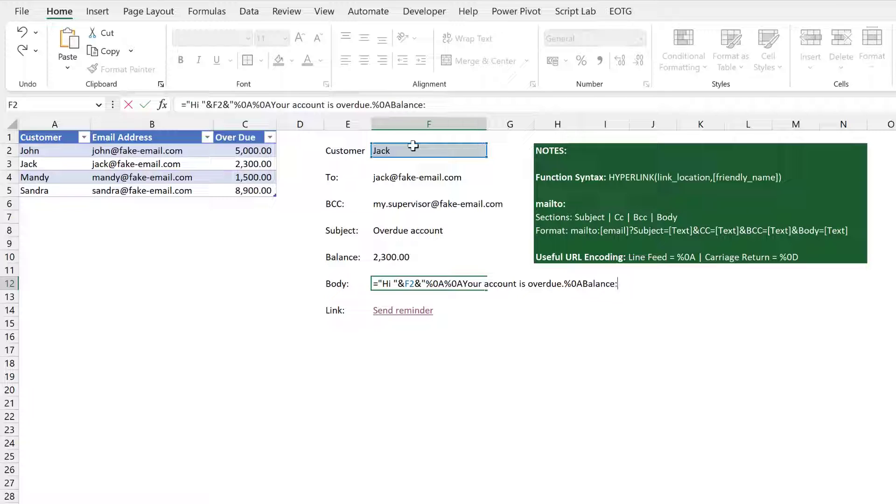
type(":\"&TEXT")
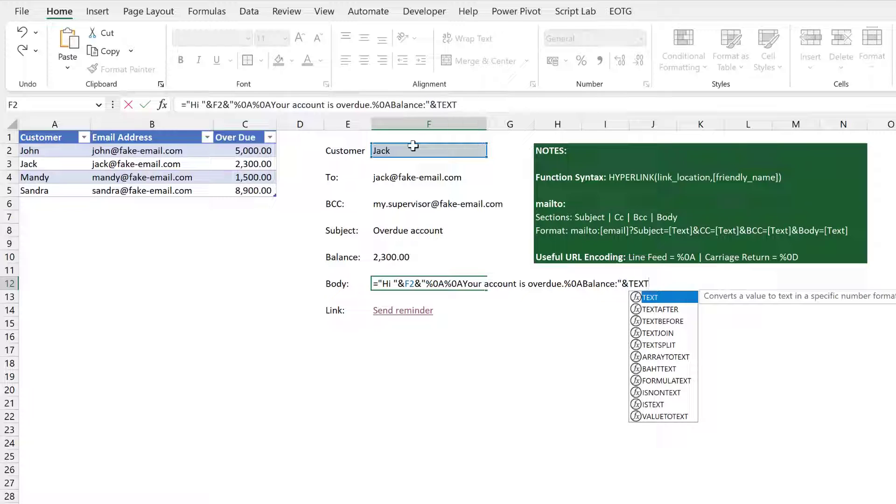
type("(")
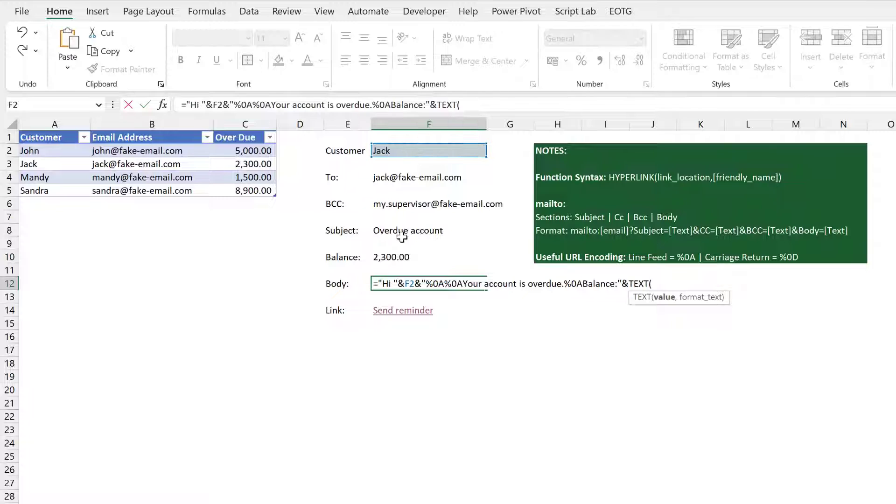
Append TEXT(F10,"#,##0.00"), 'Due:ASAP', 'Kind Regards,' and a signature line to the body formula
left_click(398, 257)
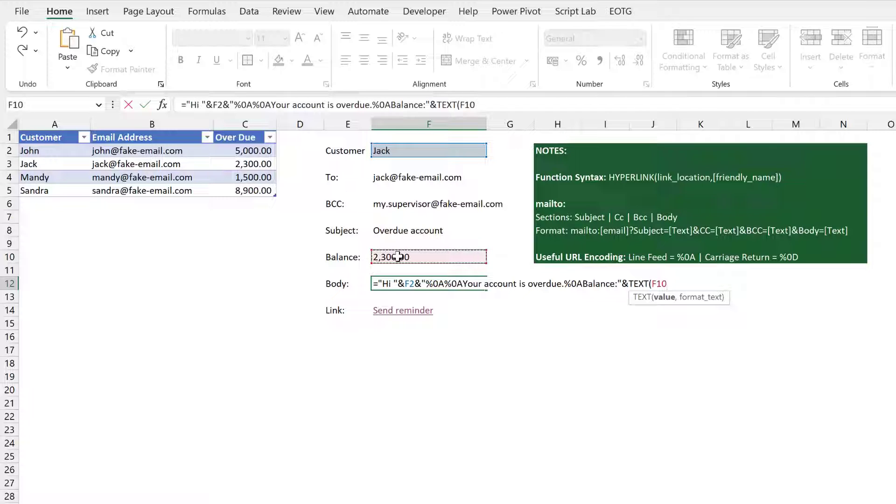
type(",\"")
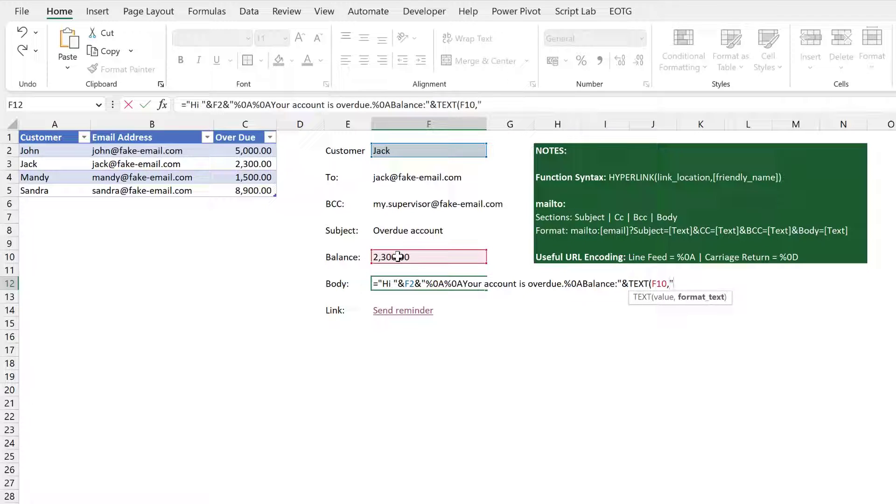
type("#,##0.00\"")
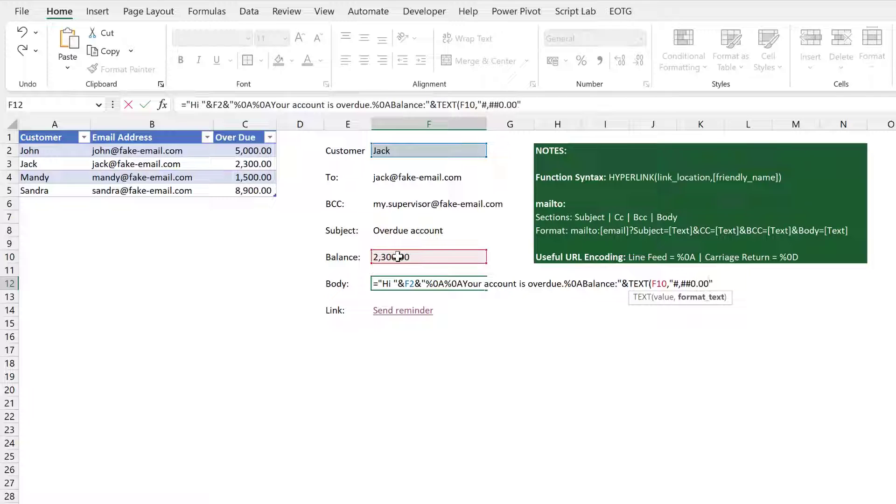
type(")")
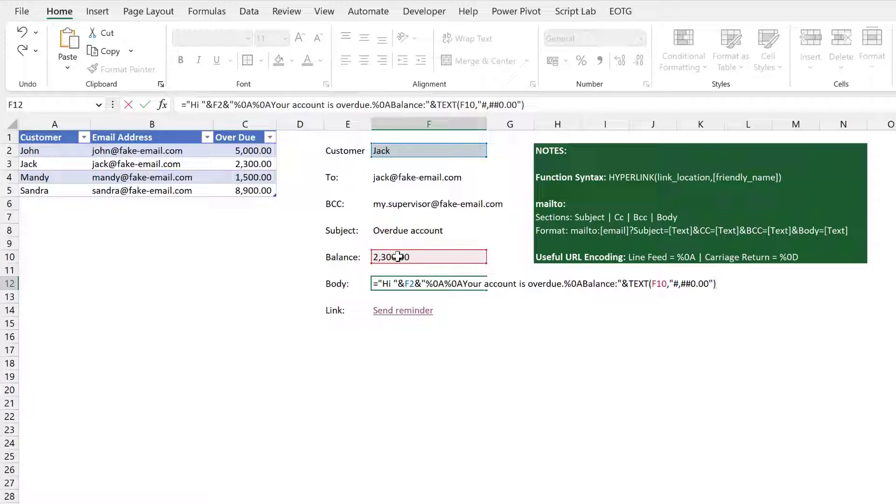
type("&\"%0ADue:AS")
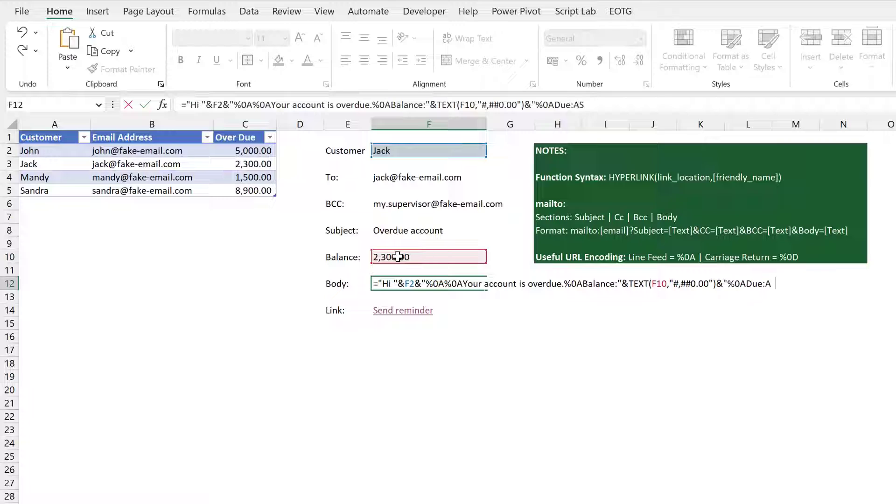
type("AP%0A%0A")
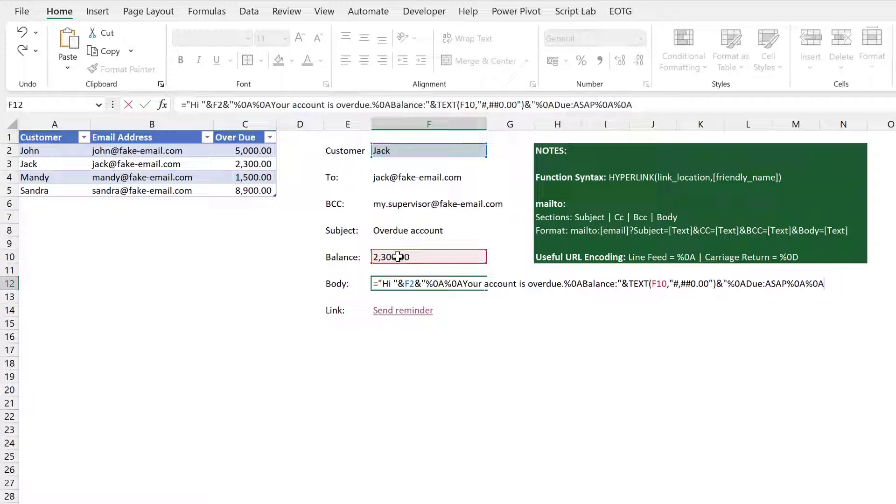
type("Kind Regards,")
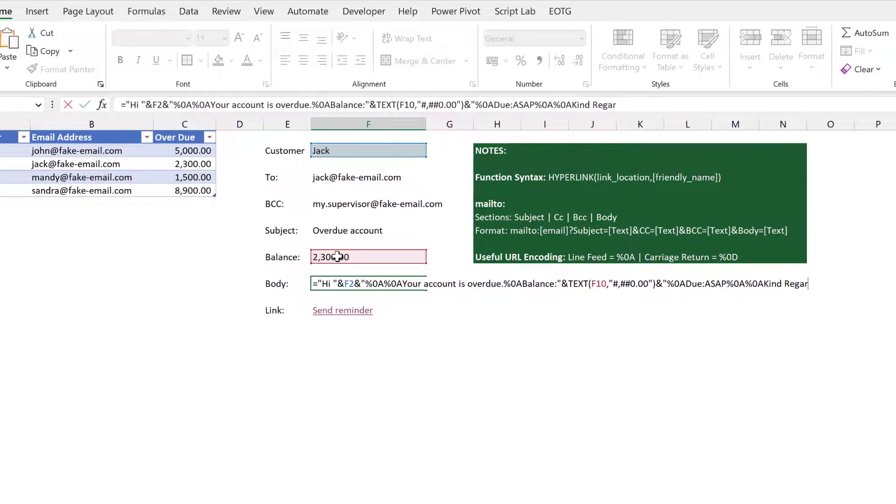
type("%0A")
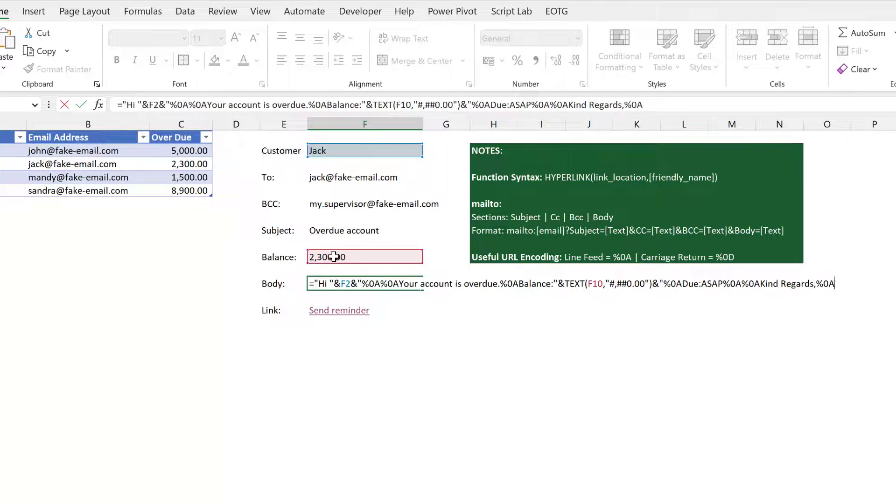
type("Mark")
key("Return")
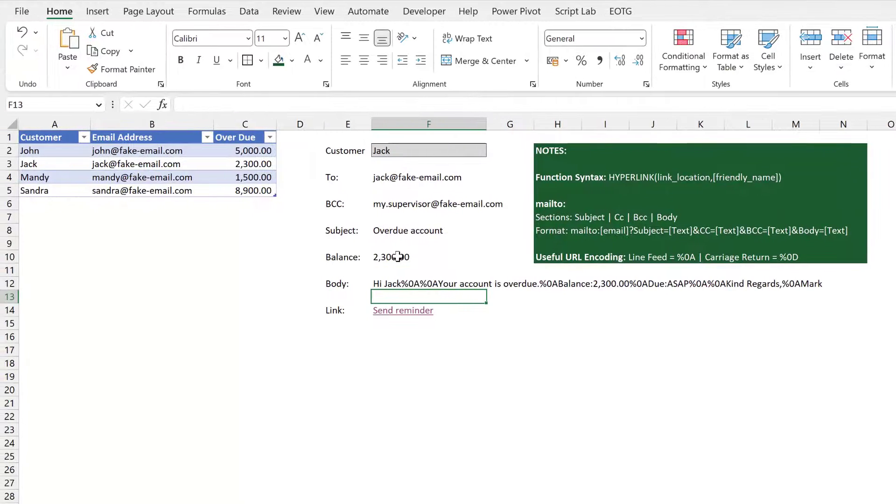
left_click(406, 313)
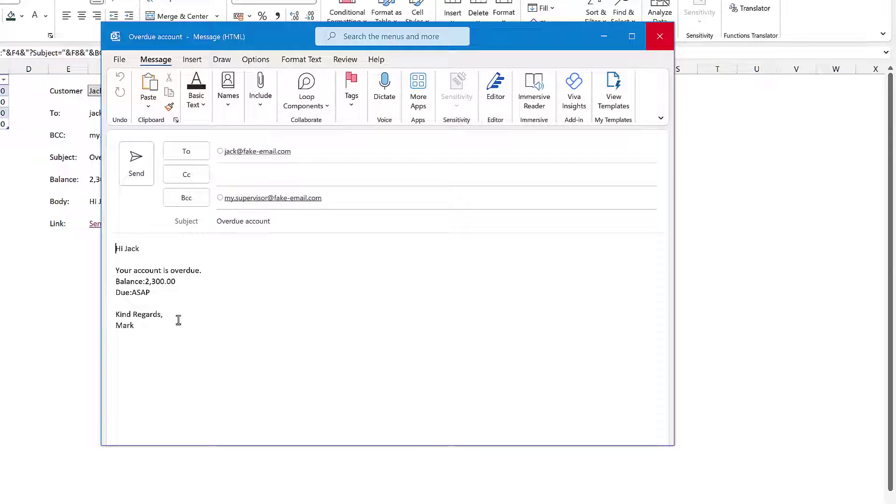
key("ctrl+a")
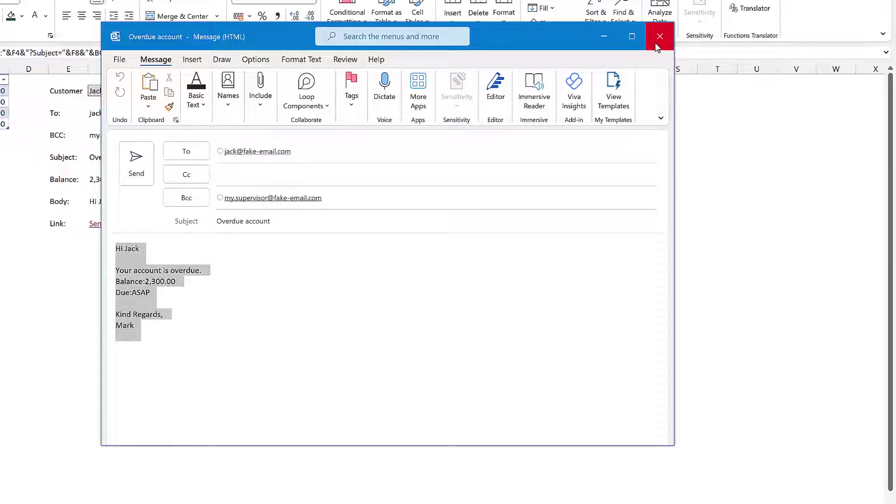
left_click(660, 36)
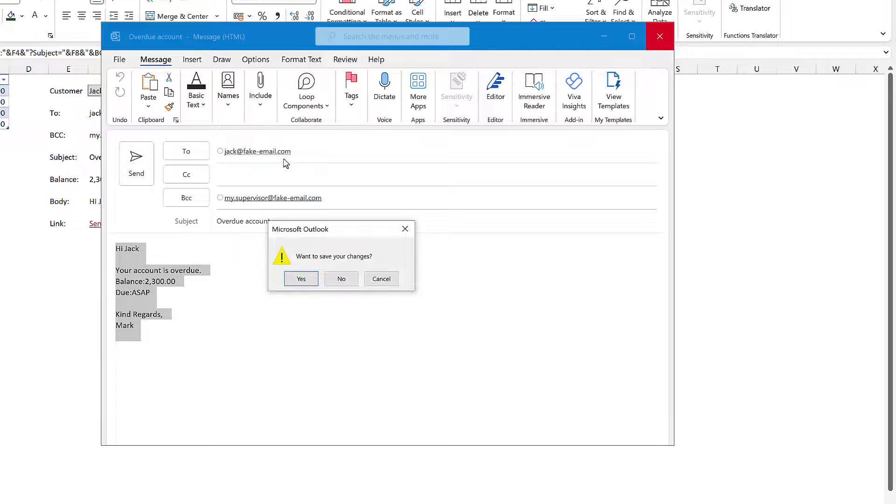
left_click(344, 284)
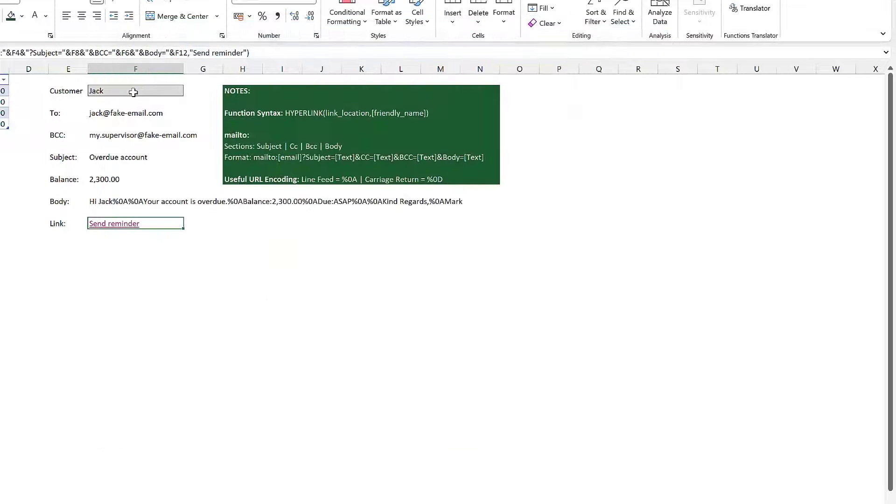
Choose the third customer from the Customer dropdown, updating To, Balance 1,500.00 and Body
left_click(181, 93)
left_click(188, 93)
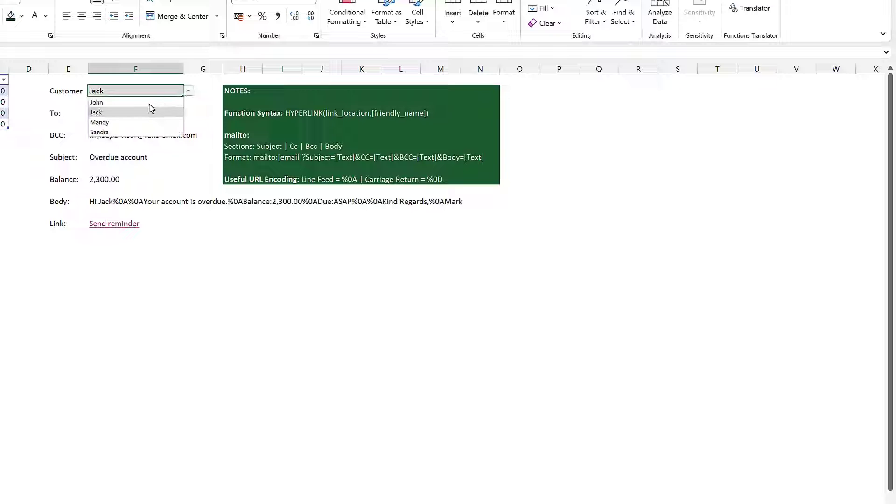
left_click(112, 124)
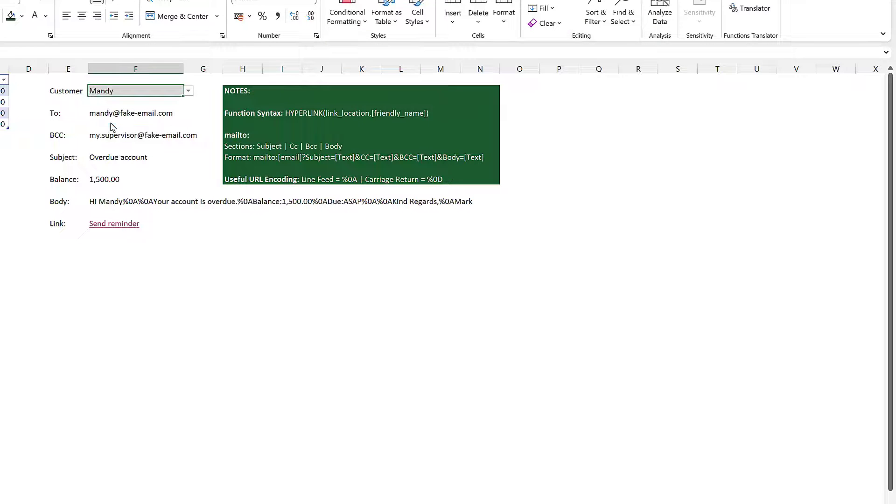
left_click(122, 229)
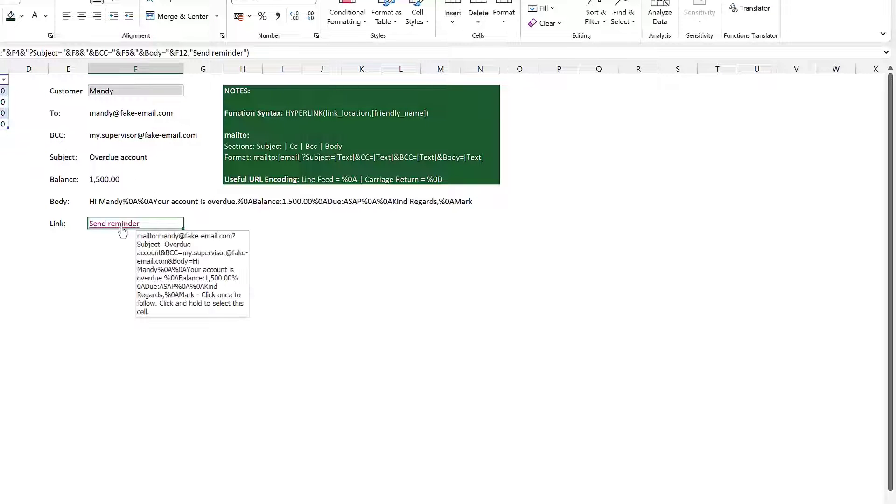
Follow the Send reminder link to open the prefilled Outlook draft for the third customer
left_click(122, 229)
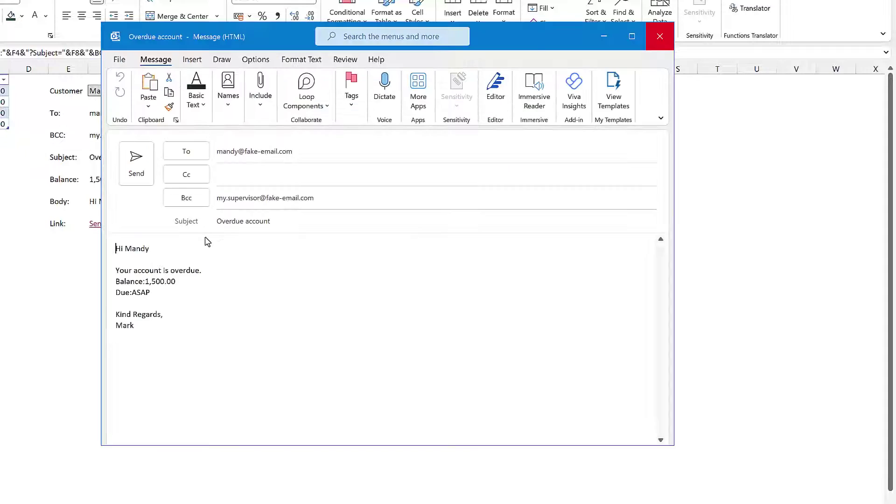